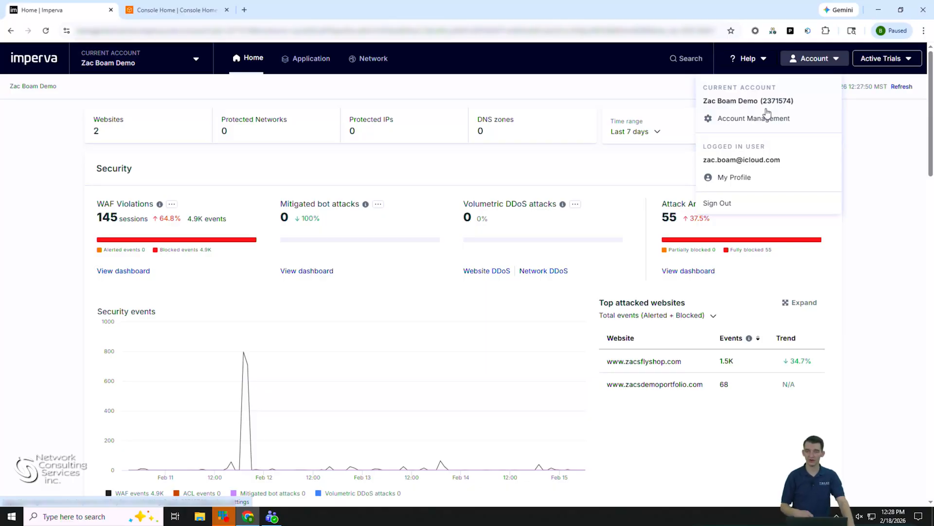
Open the list of websites protected under the current parent account
{"action": "left_click", "coordinate": [677, 91]}
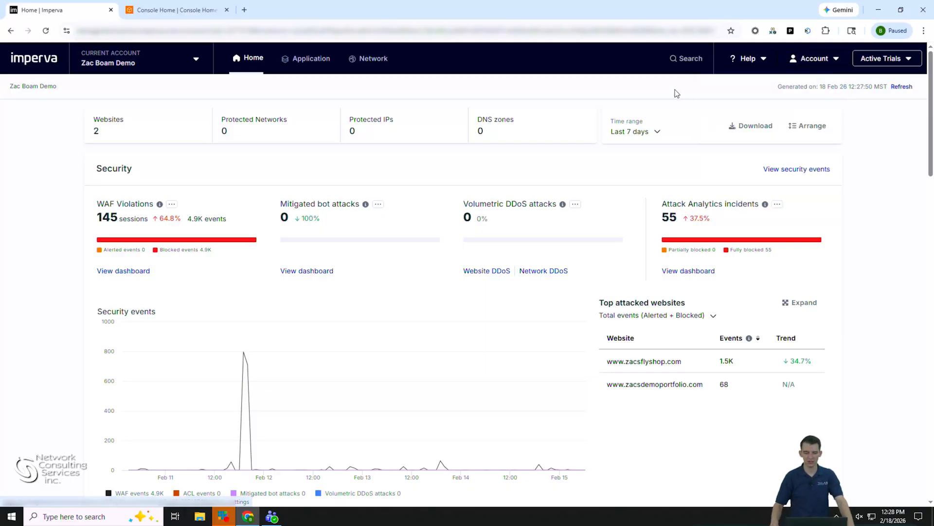
{"action": "left_click", "coordinate": [300, 63]}
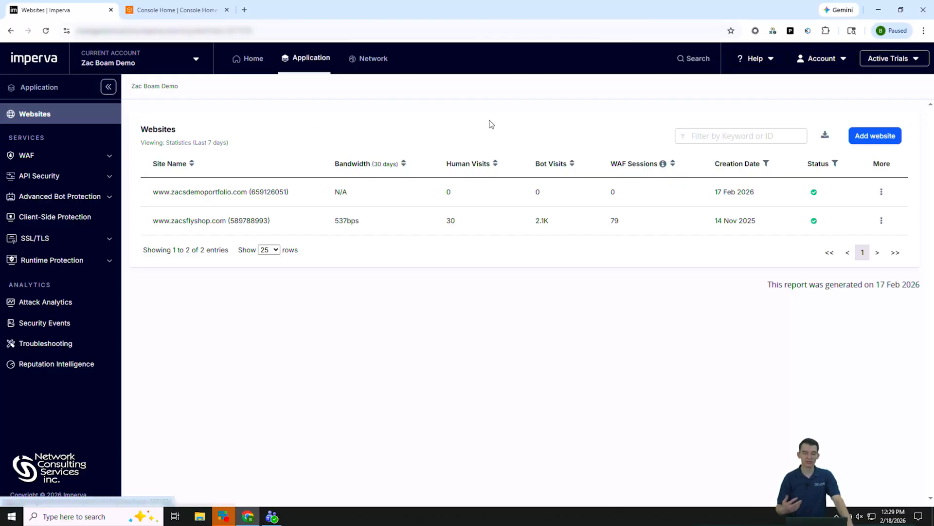
Open the sub accounts page in the parent account's management settings
{"action": "left_click", "coordinate": [827, 64]}
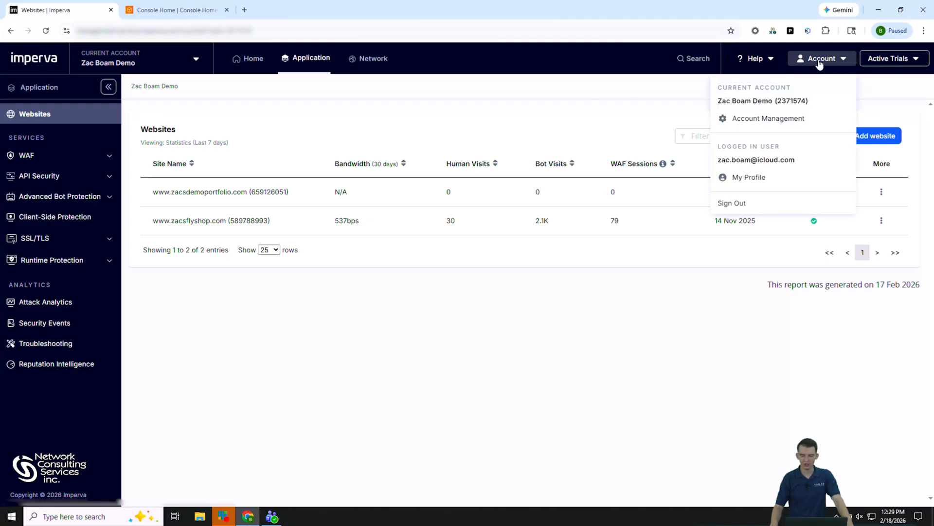
{"action": "left_click", "coordinate": [798, 120]}
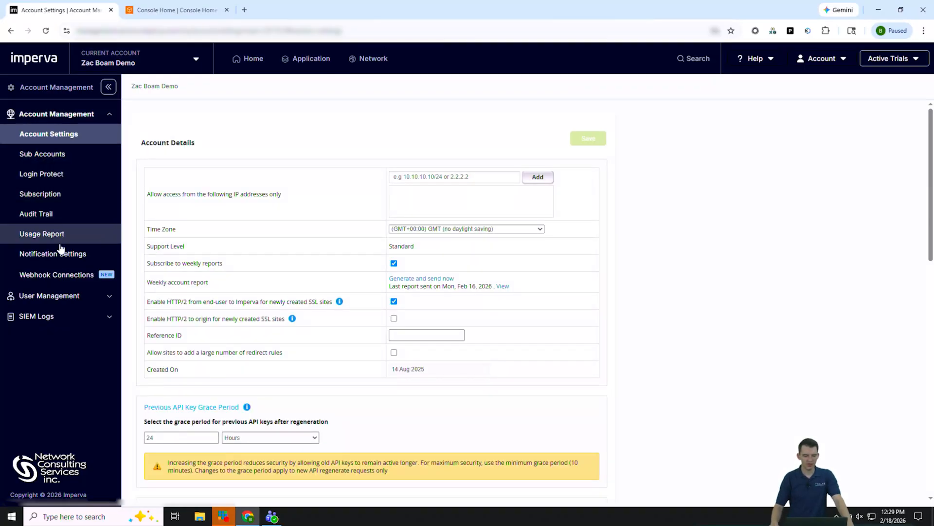
{"action": "left_click", "coordinate": [64, 163]}
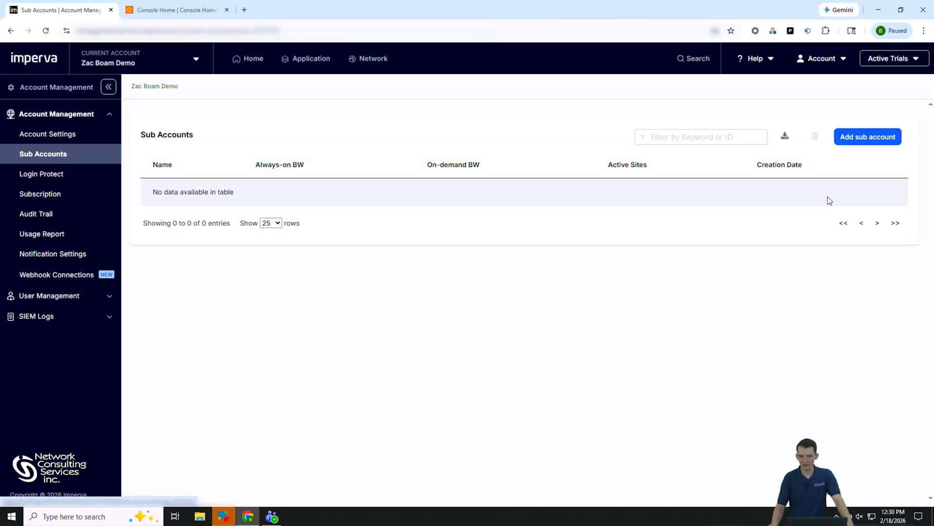
Create a new sub account named "demo sub account"
{"action": "left_click", "coordinate": [868, 137]}
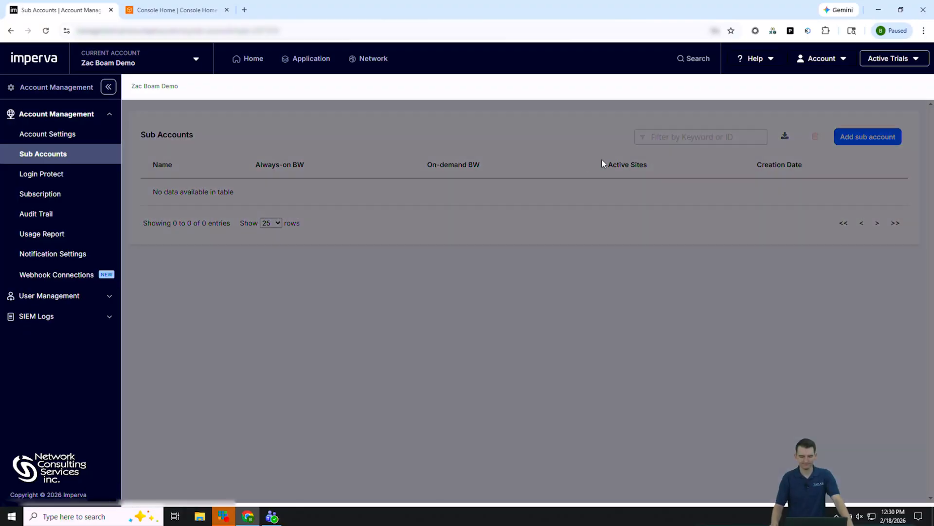
{"action": "left_click", "coordinate": [534, 205]}
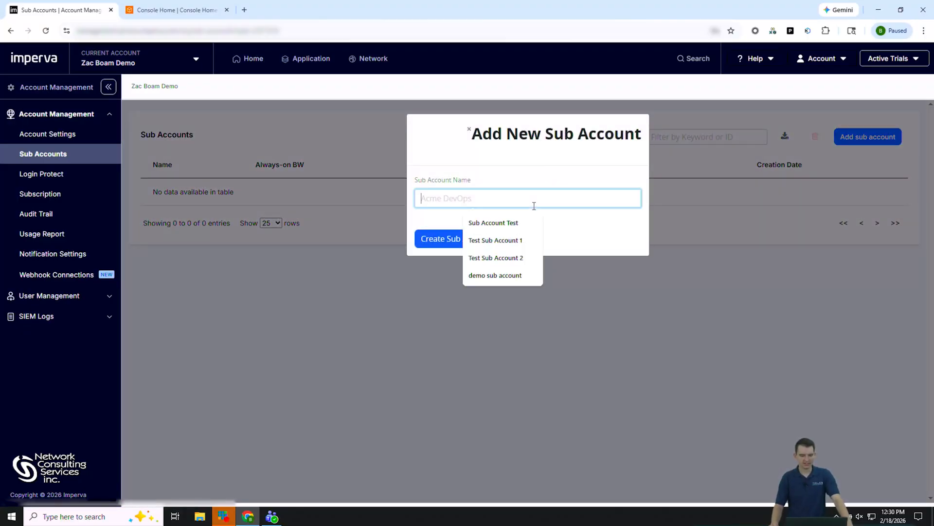
{"action": "type", "text": "demo sub"}
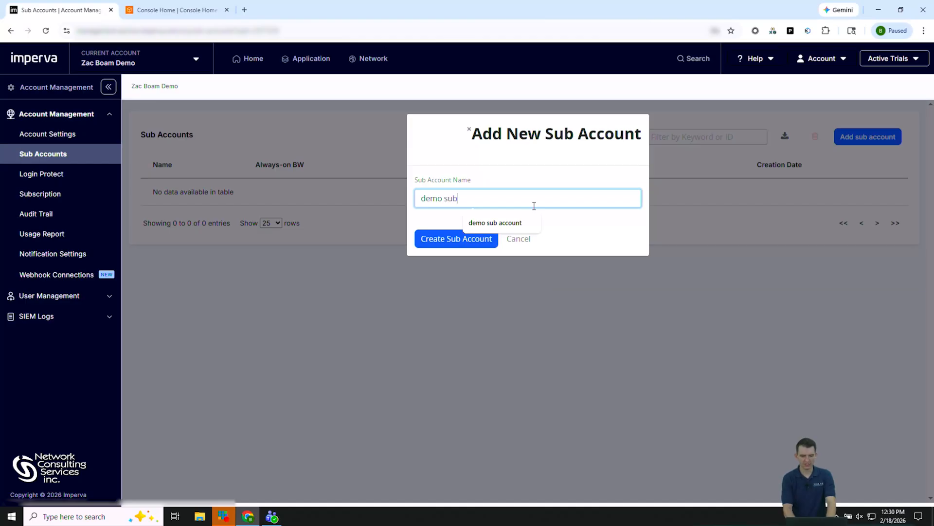
{"action": "type", "text": " account"}
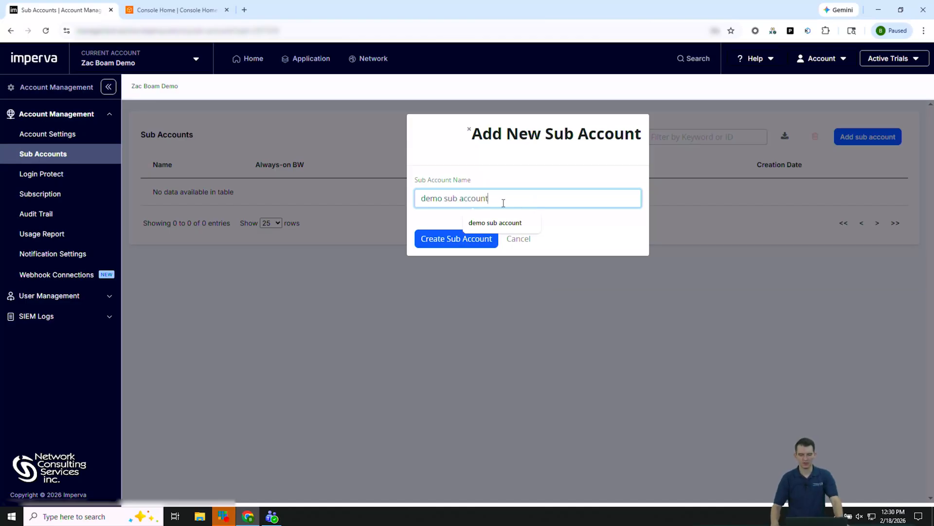
{"action": "left_click", "coordinate": [456, 222]}
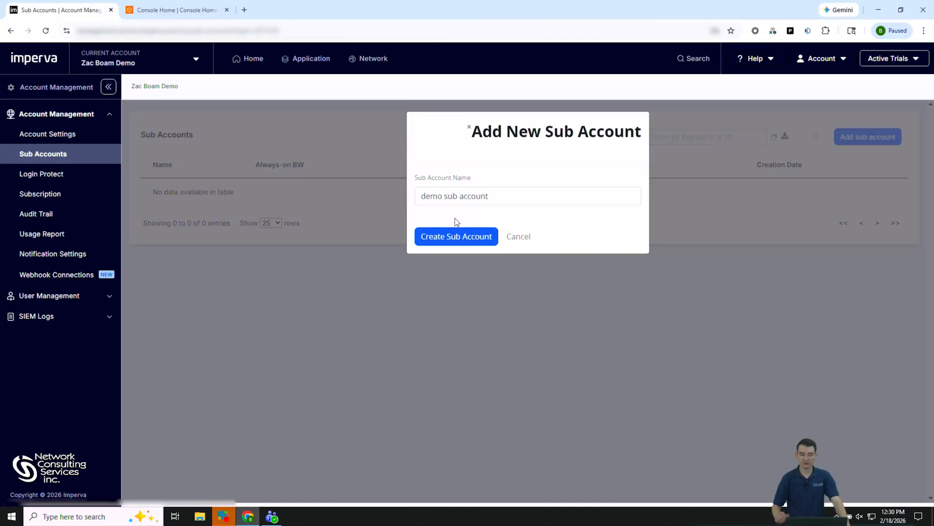
{"action": "left_click", "coordinate": [455, 222]}
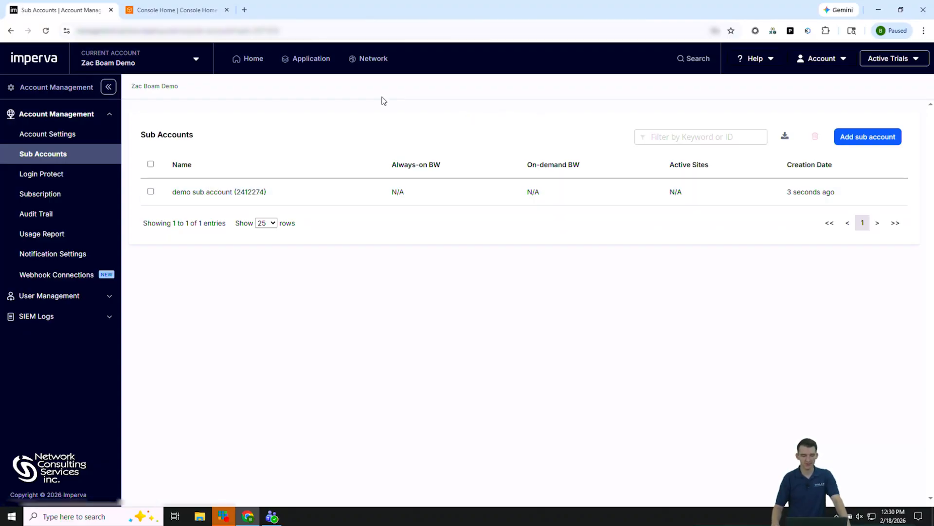
Open the demo sub account's websites and view the form for adding a website, leaving without creating one
{"action": "left_click", "coordinate": [228, 192]}
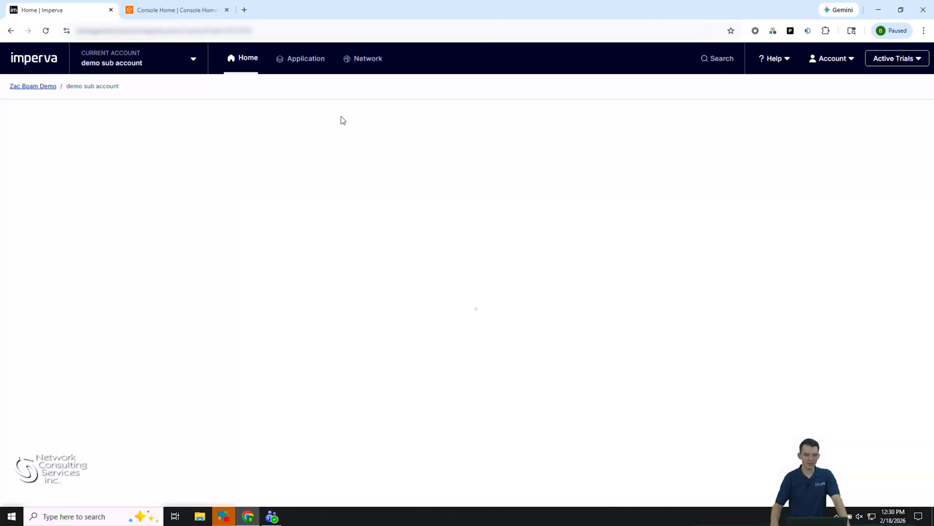
{"action": "left_click", "coordinate": [319, 68]}
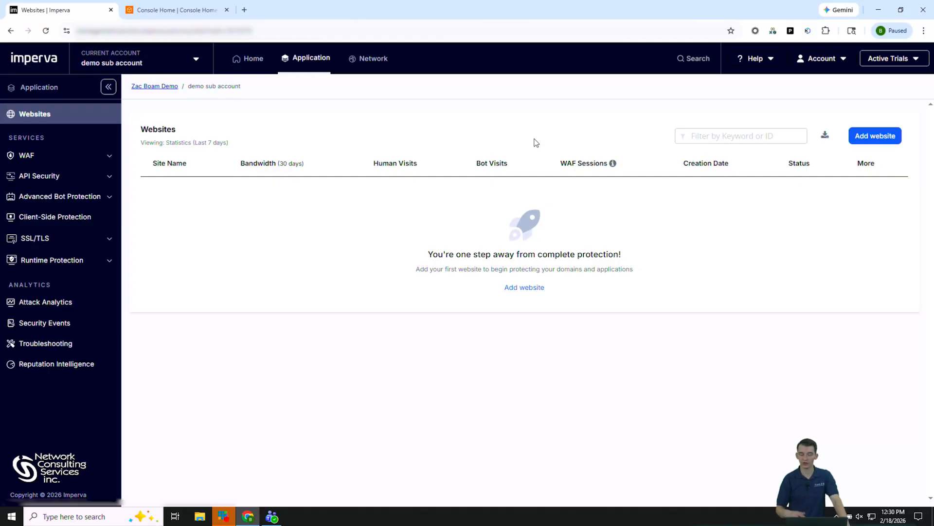
{"action": "left_click", "coordinate": [871, 137]}
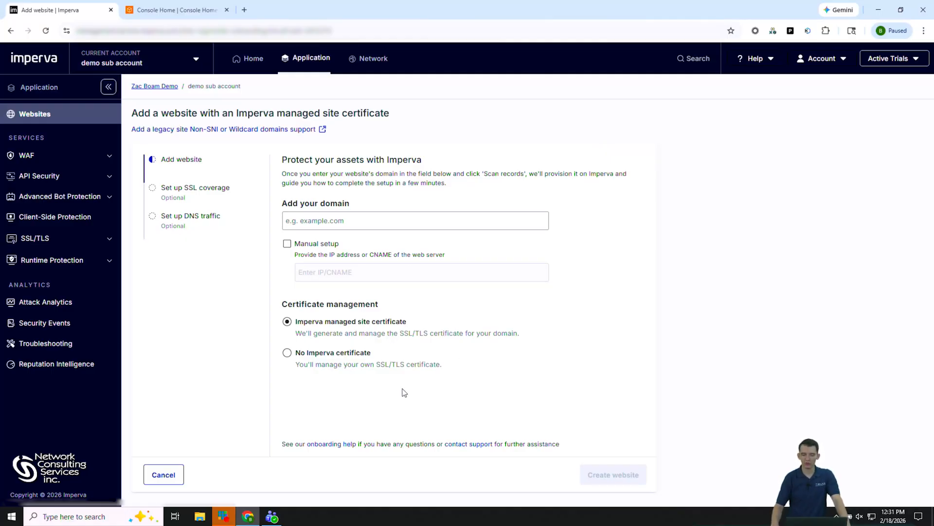
{"action": "left_click", "coordinate": [165, 482]}
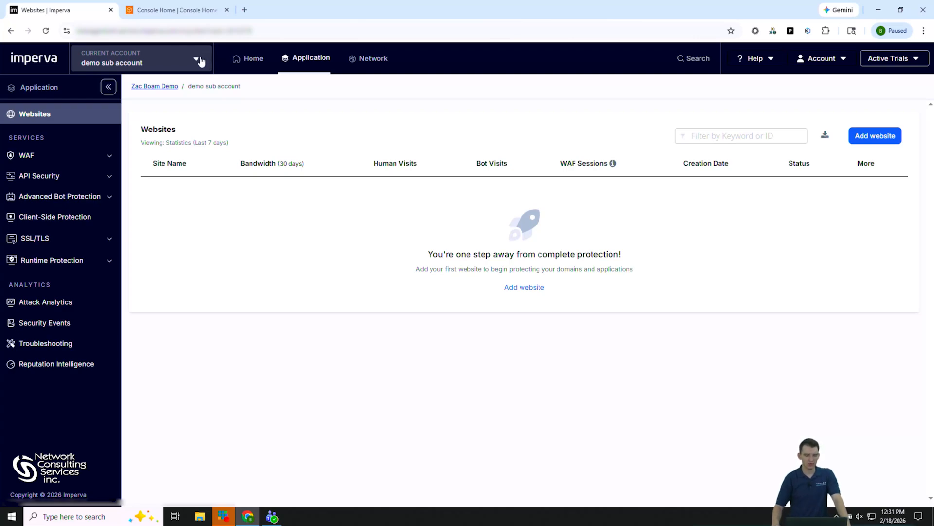
Switch back to the parent account and open its websites list
{"action": "left_click", "coordinate": [199, 60]}
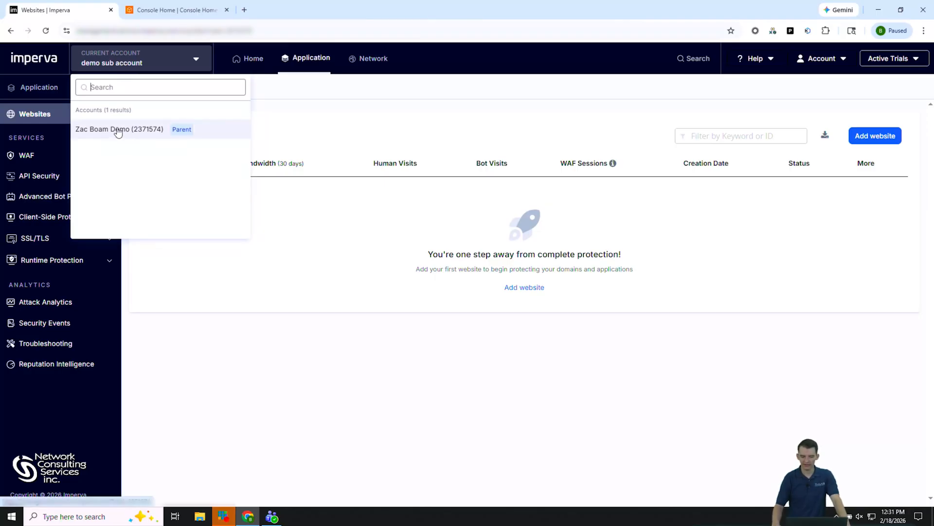
{"action": "left_click", "coordinate": [98, 133]}
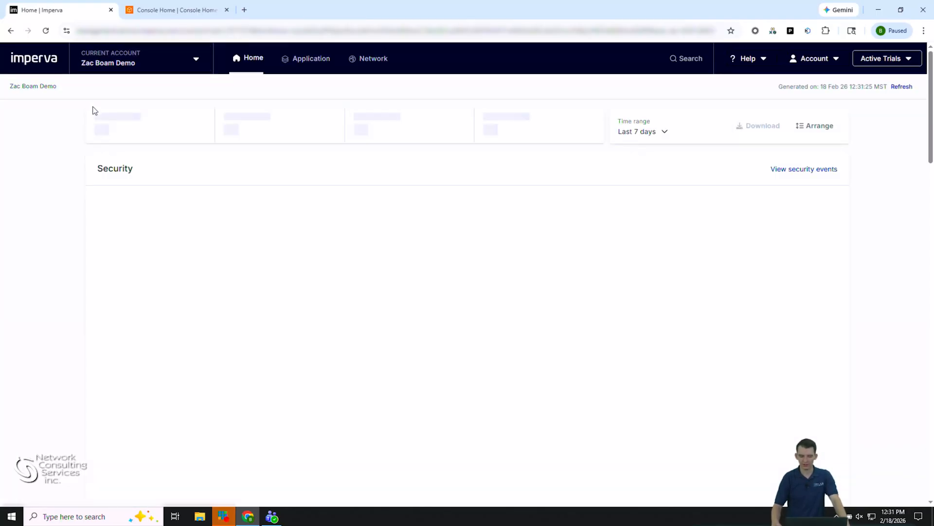
{"action": "left_click", "coordinate": [322, 59]}
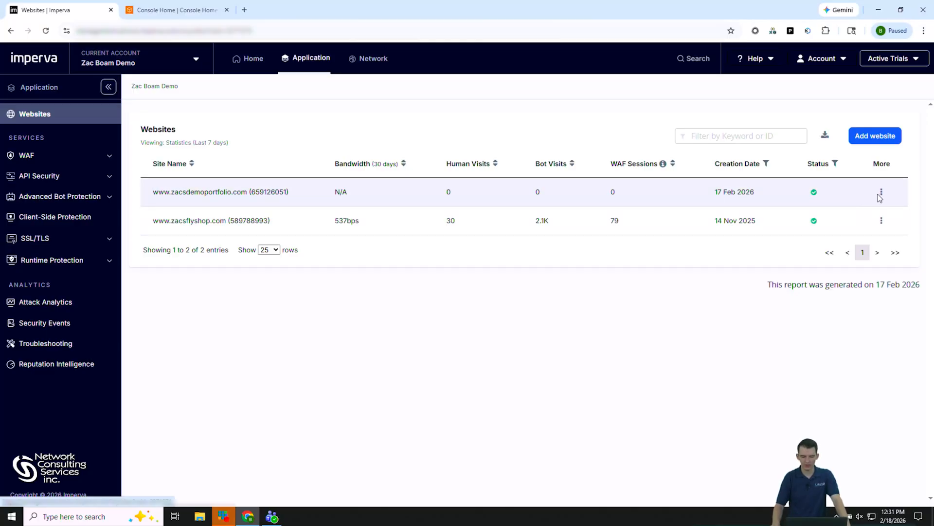
{"action": "left_click", "coordinate": [881, 194]}
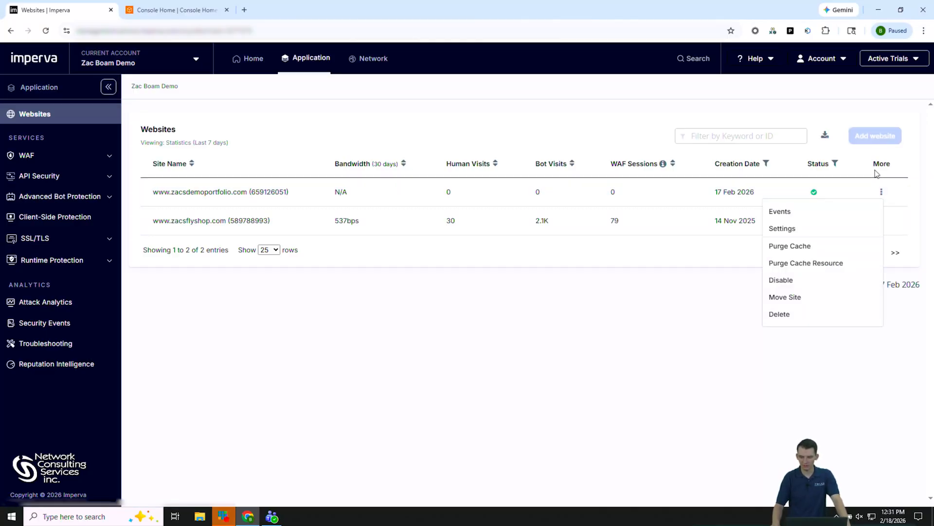
{"action": "left_click", "coordinate": [808, 298]}
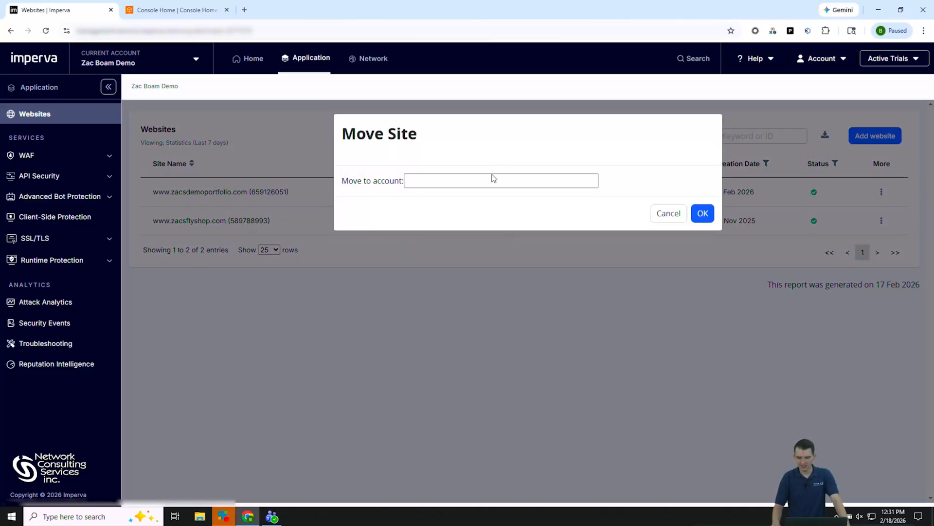
{"action": "left_click", "coordinate": [493, 180]}
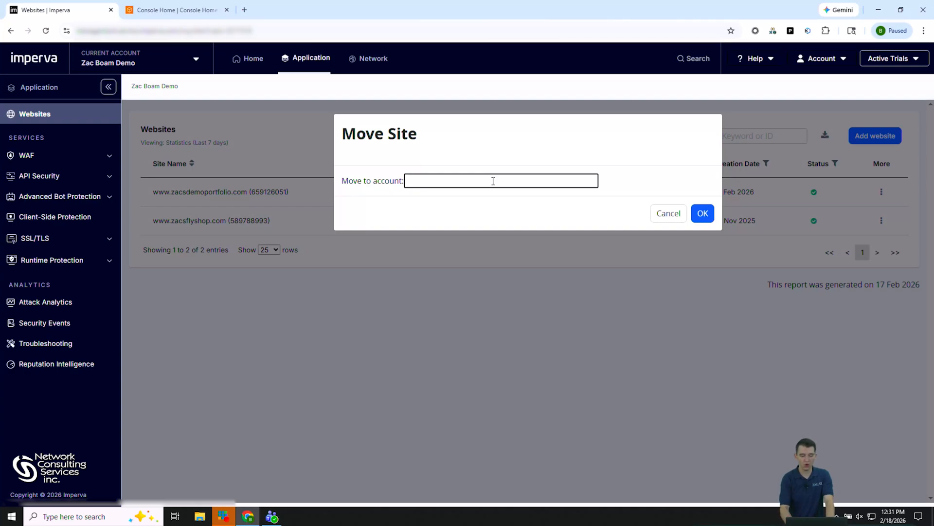
{"action": "type", "text": "demo"}
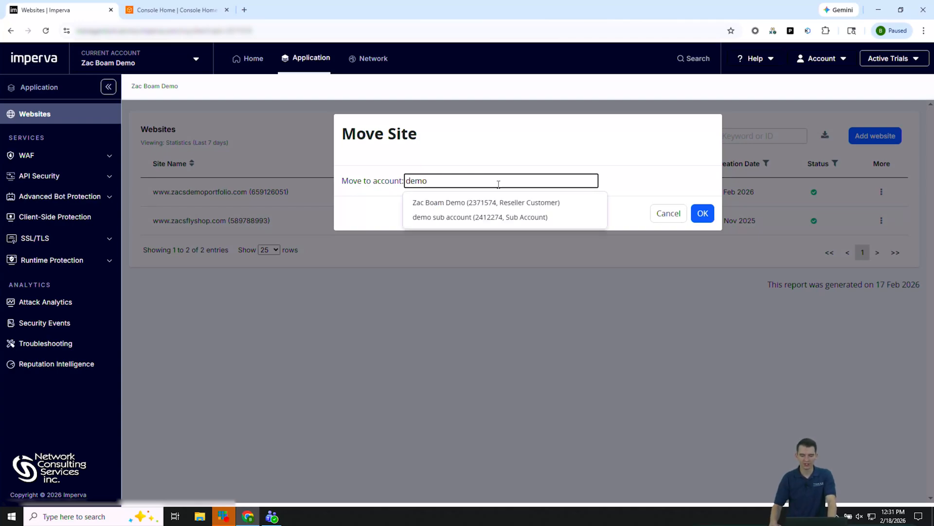
{"action": "left_click", "coordinate": [457, 217]}
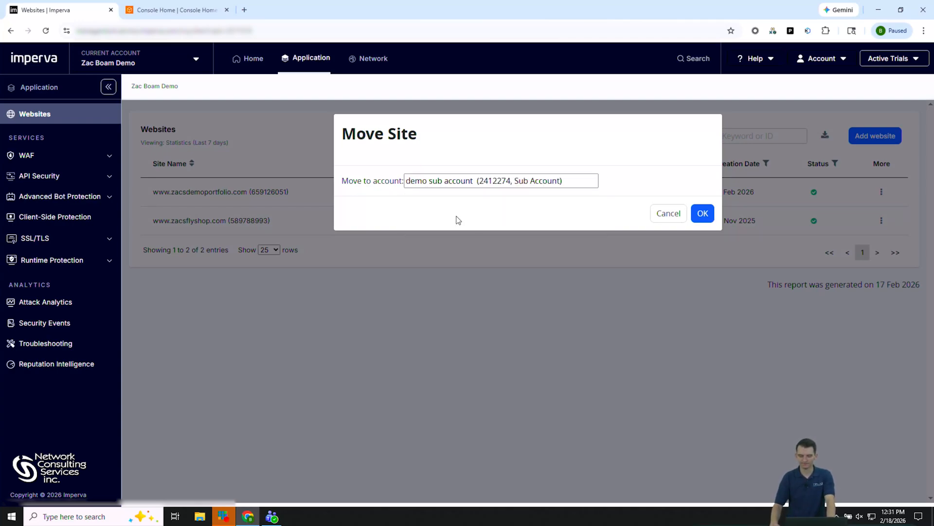
{"action": "left_click", "coordinate": [699, 214]}
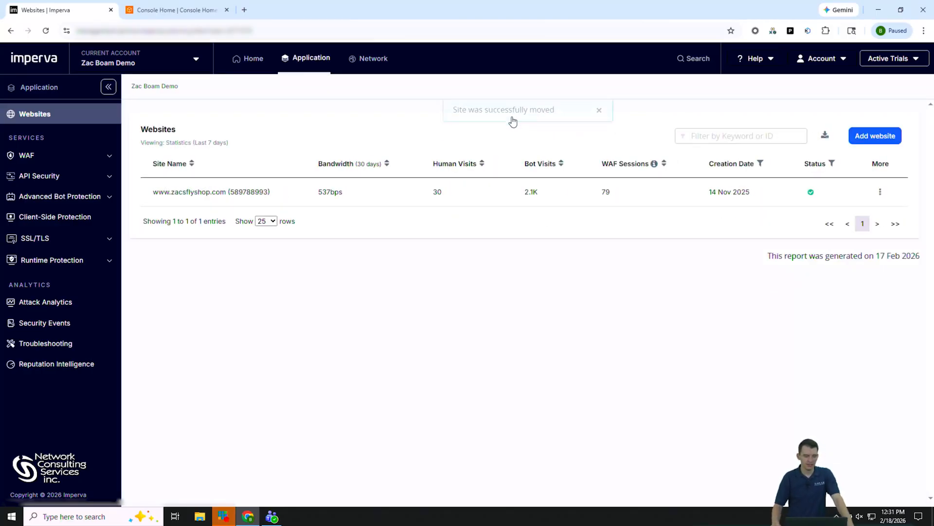
Switch to the demo sub account and open its websites list
{"action": "left_click", "coordinate": [205, 60]}
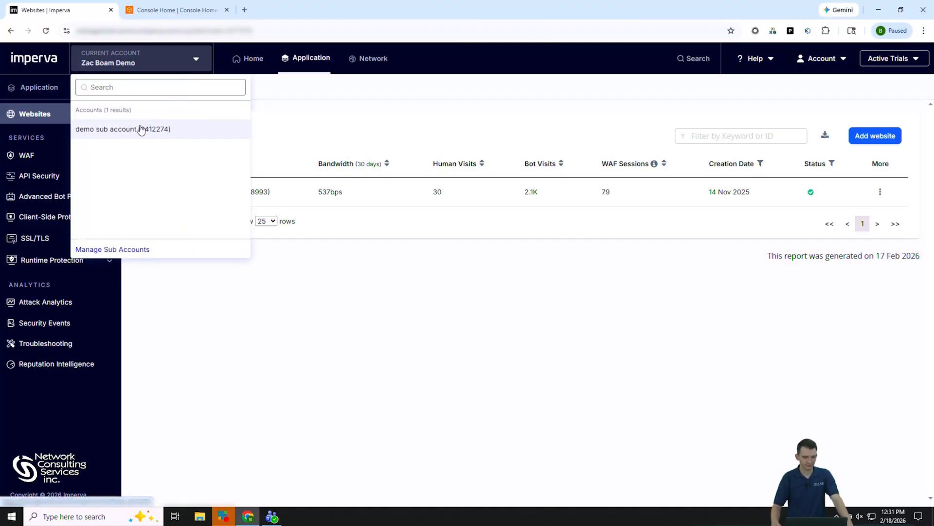
{"action": "left_click", "coordinate": [139, 128]}
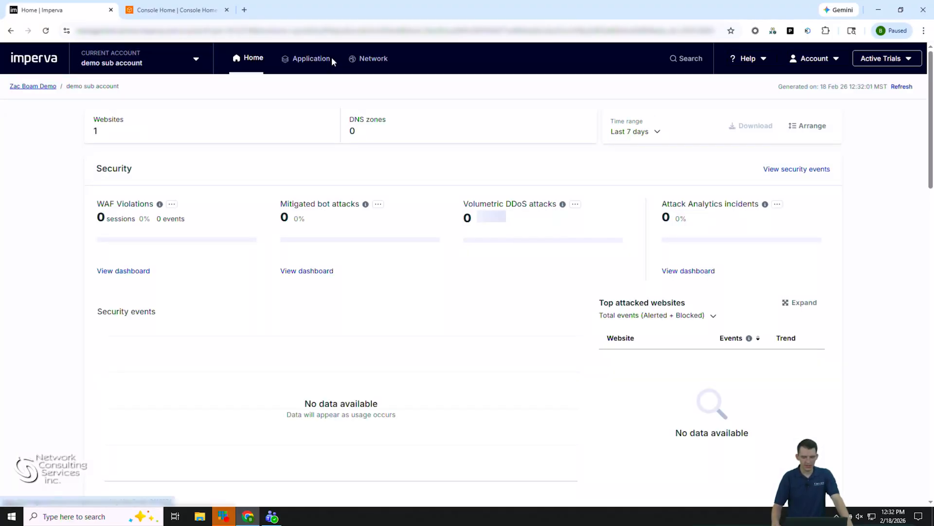
{"action": "left_click", "coordinate": [180, 126]}
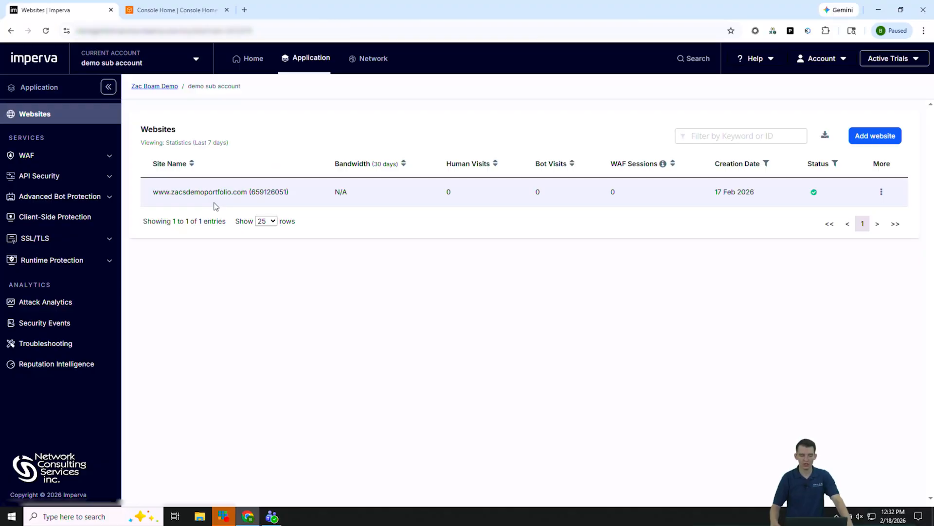
View the sub account's WAF policies and WAF dashboards, and return to its websites list
{"action": "left_click", "coordinate": [111, 157]}
{"action": "left_click", "coordinate": [88, 195]}
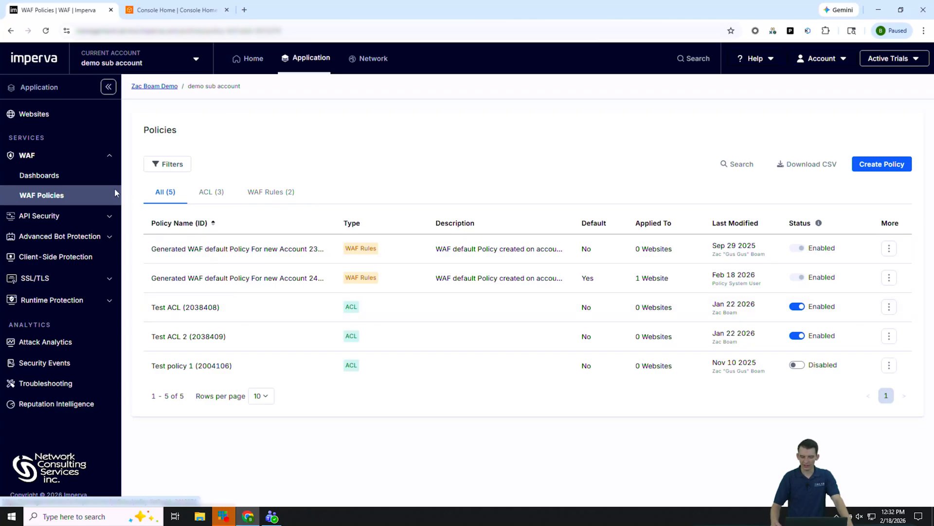
{"action": "left_click", "coordinate": [76, 178]}
{"action": "left_click", "coordinate": [109, 156]}
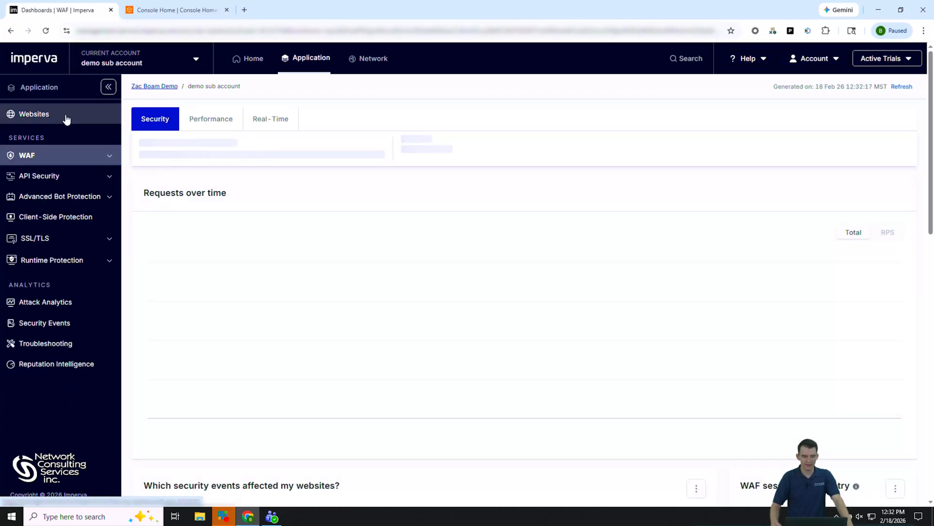
{"action": "left_click", "coordinate": [67, 116]}
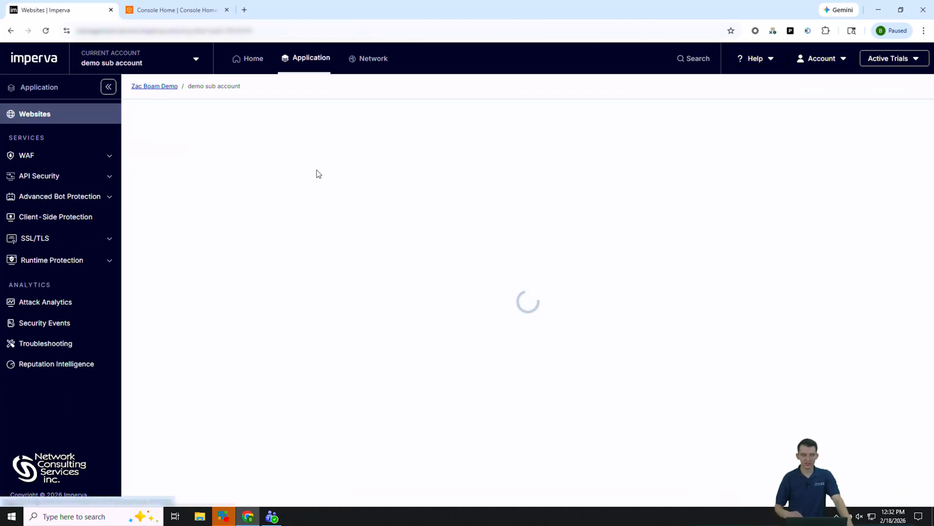